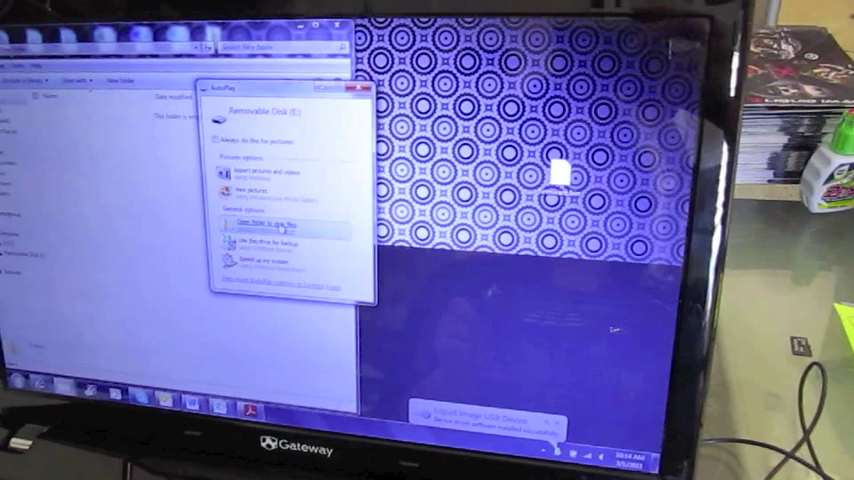
Step: Copy the firmware file from the desktop onto the root of Removable Disk (E:)
{"action": "left_click", "coordinate": [283, 226]}
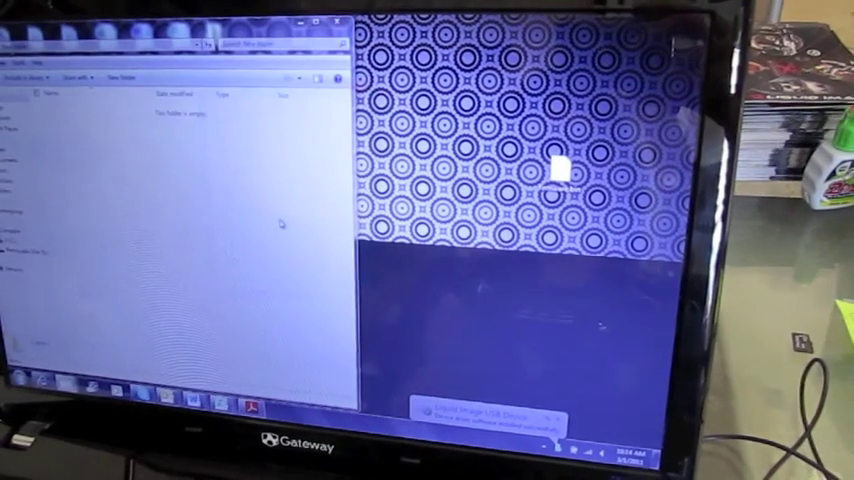